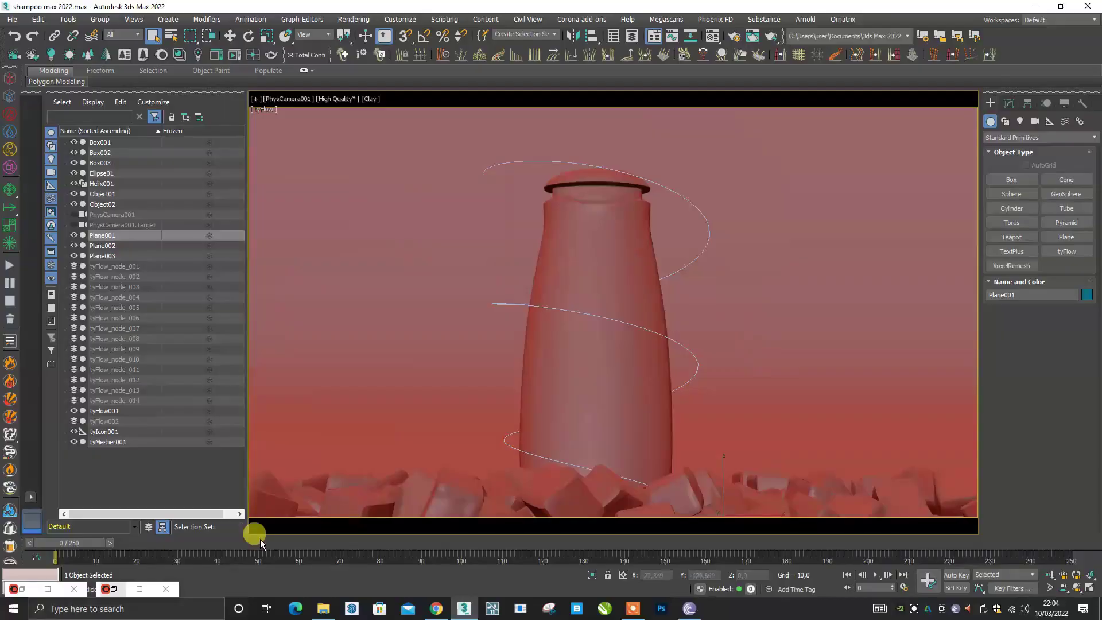
Scrub to frame 37, select tyMesher001, and show a perspective edged-faces view of the splash
{"action": "left_click_drag", "start_coordinate": [99, 543], "coordinate": [494, 531]}
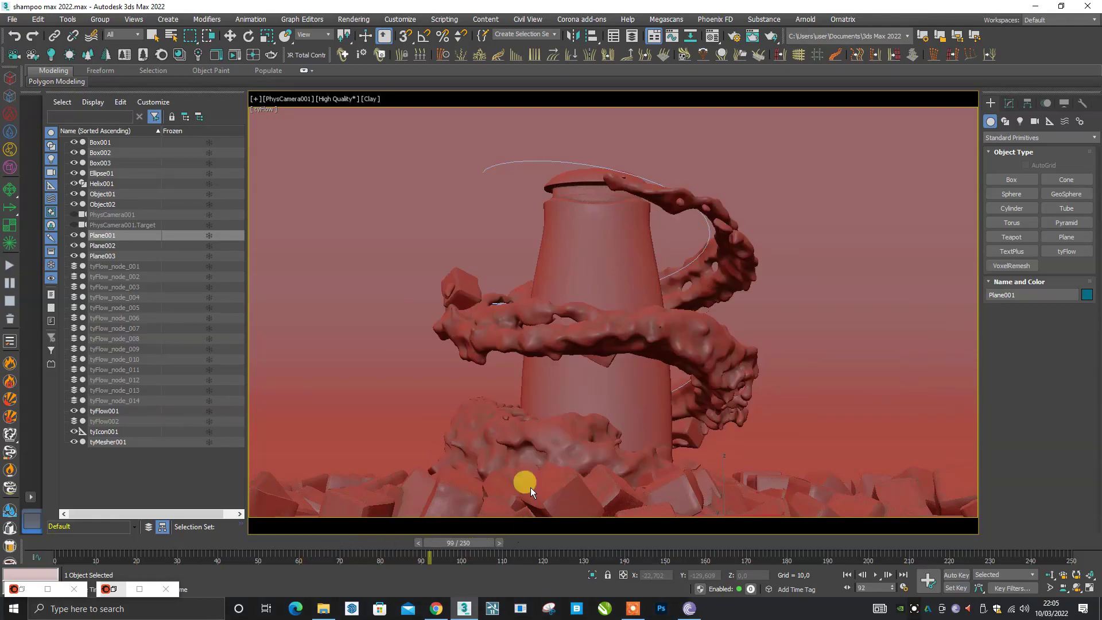
{"action": "left_click", "coordinate": [571, 334]}
{"action": "key", "text": "F4"}
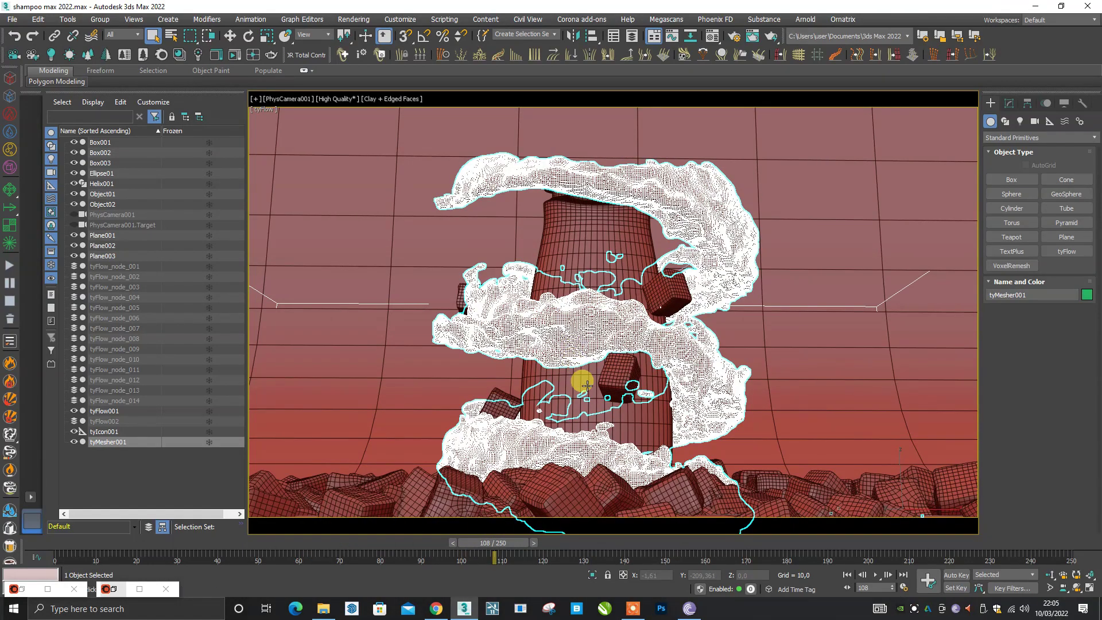
{"action": "key", "text": "p"}
{"action": "middle_click_drag", "start_coordinate": [592, 381], "coordinate": [684, 369], "text": "alt"}
{"action": "scroll", "coordinate": [685, 370], "scroll_direction": "up", "scroll_amount": 5}
{"action": "key", "text": "ctrl+d"}
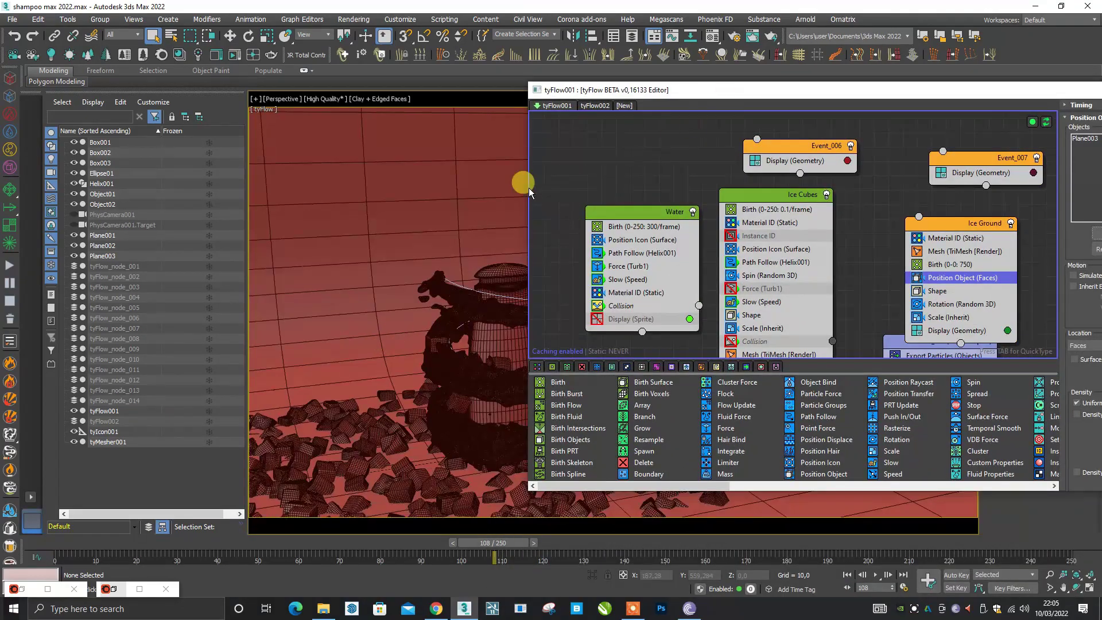
Orbit the view and move the tyFlow editor aside to see the whole splash without edges
{"action": "middle_click_drag", "start_coordinate": [527, 190], "coordinate": [704, 172], "text": "alt"}
{"action": "middle_click_drag", "start_coordinate": [578, 418], "coordinate": [553, 435], "text": "alt"}
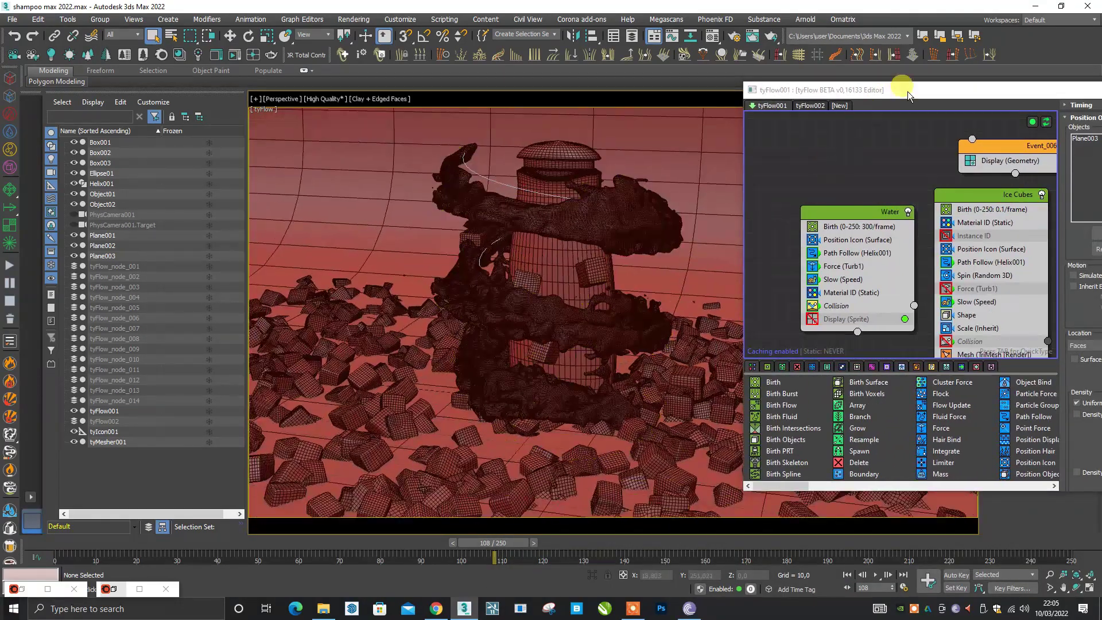
{"action": "mouse_move", "coordinate": [907, 91]}
{"action": "left_mouse_down"}
{"action": "mouse_move", "coordinate": [682, 105]}
{"action": "mouse_move", "coordinate": [819, 84]}
{"action": "left_mouse_up"}
{"action": "scroll", "coordinate": [735, 277], "scroll_direction": "down", "scroll_amount": 1}
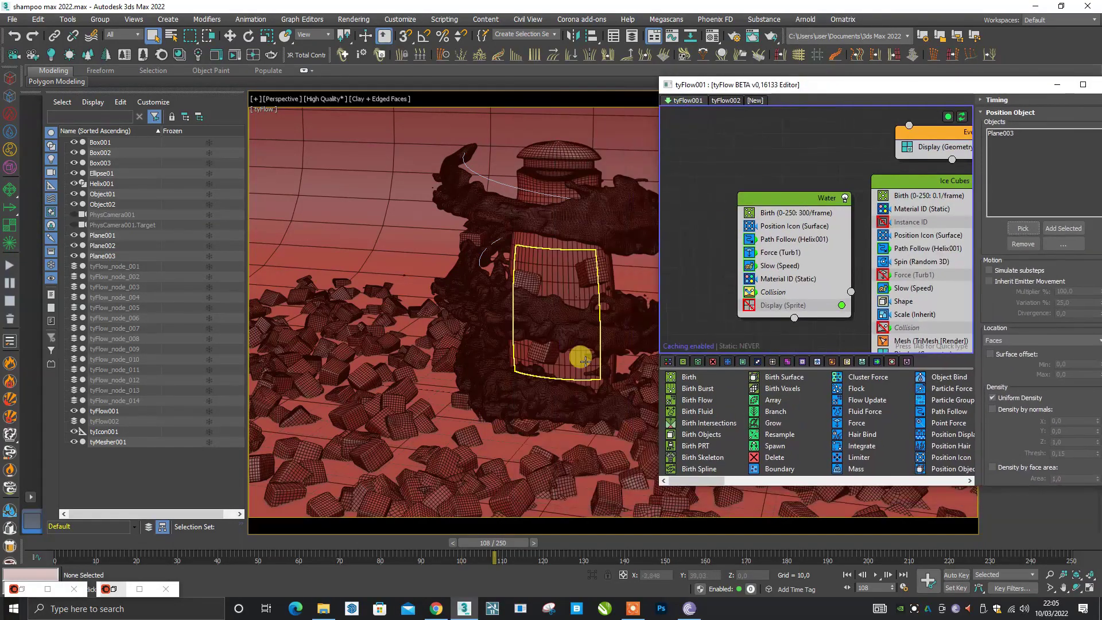
{"action": "mouse_move", "coordinate": [581, 356]}
{"action": "middle_mouse_down", "text": "alt"}
{"action": "mouse_move", "coordinate": [529, 369]}
{"action": "mouse_move", "coordinate": [545, 400]}
{"action": "middle_mouse_up", "text": "alt"}
{"action": "key", "text": "F4"}
{"action": "mouse_move", "coordinate": [493, 542]}
{"action": "left_mouse_down"}
{"action": "mouse_move", "coordinate": [216, 500]}
{"action": "mouse_move", "coordinate": [98, 532]}
{"action": "mouse_move", "coordinate": [336, 528]}
{"action": "left_mouse_up"}
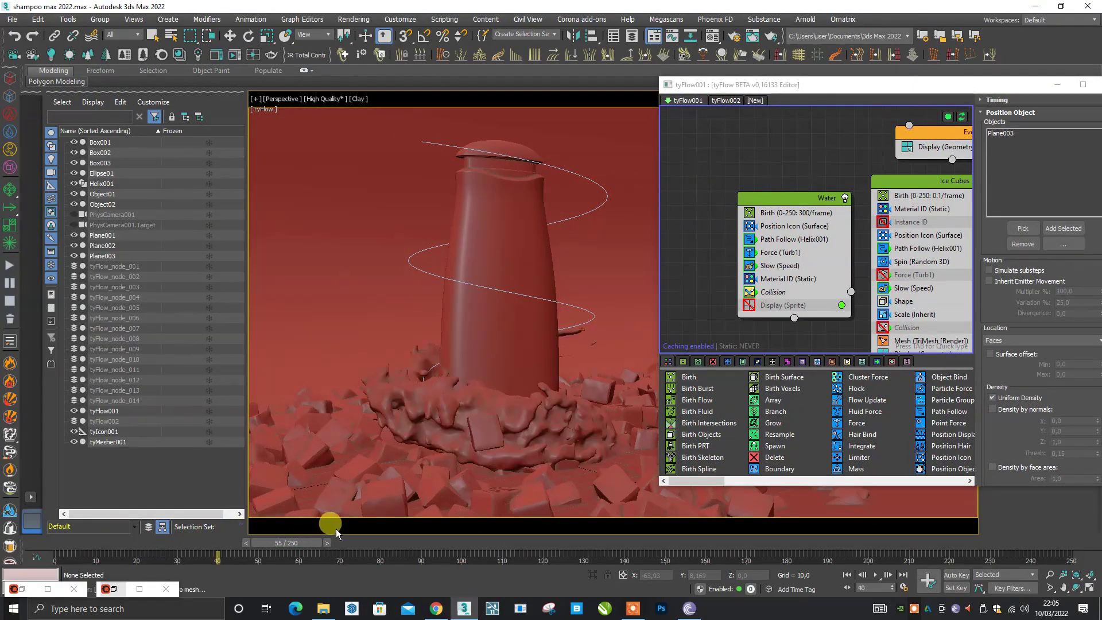
{"action": "mouse_move", "coordinate": [493, 377]}
{"action": "middle_mouse_down", "text": "alt"}
{"action": "mouse_move", "coordinate": [499, 421]}
{"action": "mouse_move", "coordinate": [457, 413]}
{"action": "mouse_move", "coordinate": [476, 396]}
{"action": "middle_mouse_up", "text": "alt"}
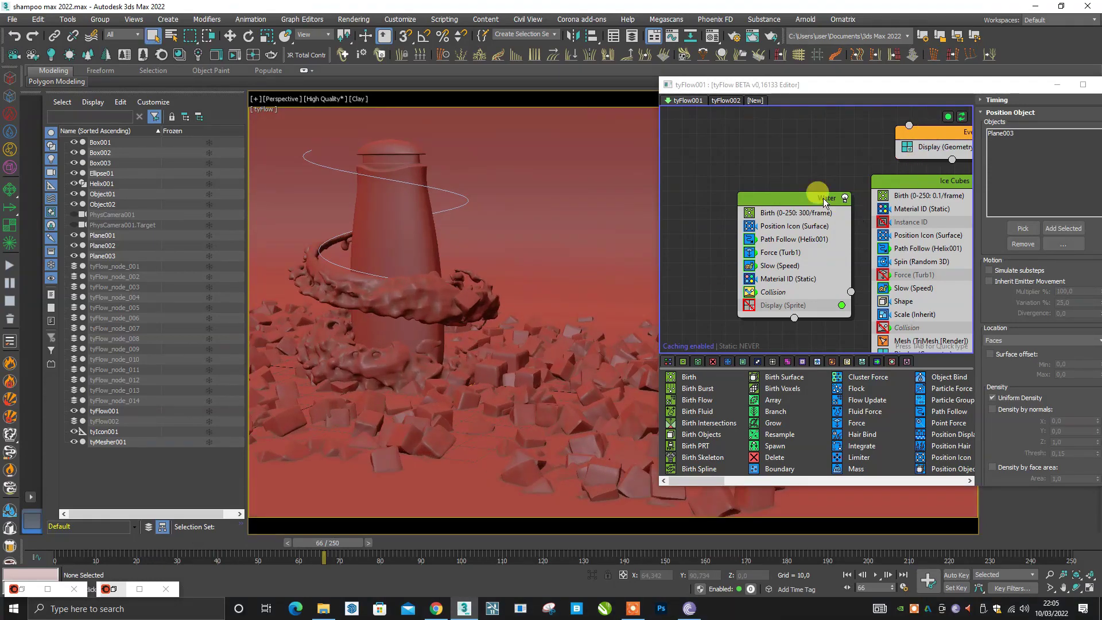
Set the Water Birth operator's End frame to 100
{"action": "left_click_drag", "start_coordinate": [818, 197], "coordinate": [767, 184]}
{"action": "mouse_move", "coordinate": [905, 180]}
{"action": "left_mouse_down"}
{"action": "mouse_move", "coordinate": [849, 184]}
{"action": "mouse_move", "coordinate": [837, 157]}
{"action": "left_mouse_up"}
{"action": "left_click_drag", "start_coordinate": [744, 190], "coordinate": [718, 184]}
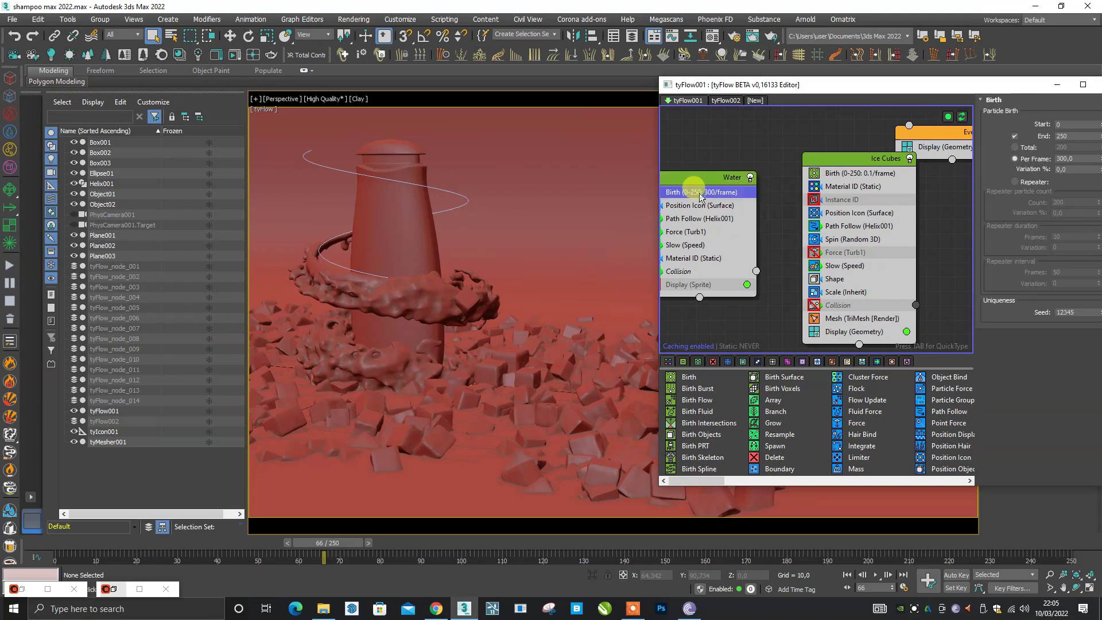
{"action": "double_click", "coordinate": [1070, 136]}
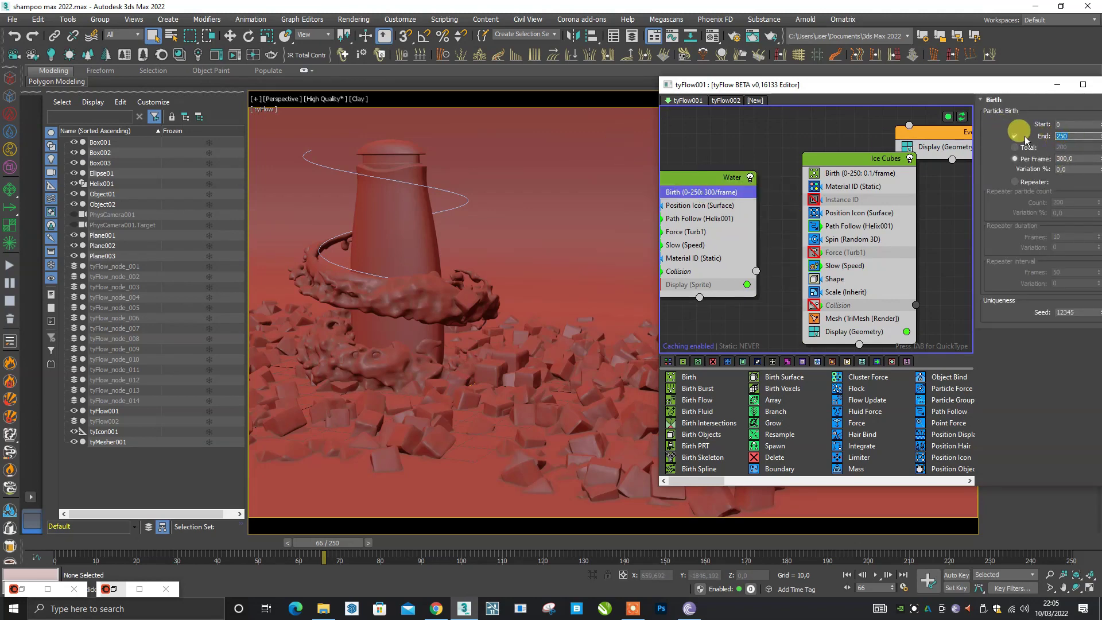
{"action": "type", "text": "100"}
{"action": "key", "text": "Return"}
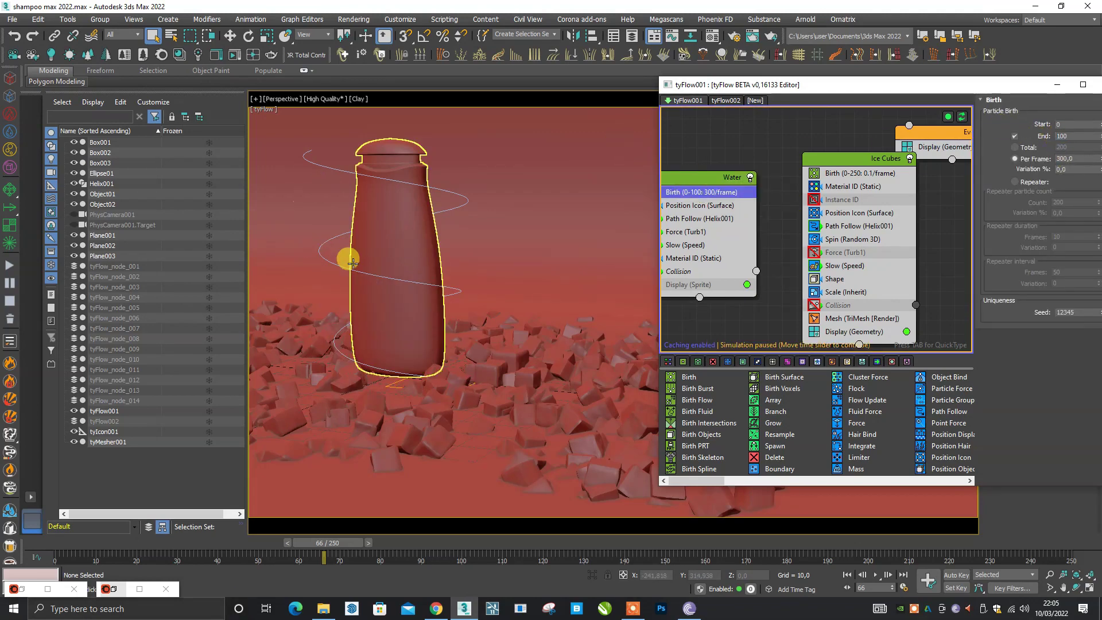
Scrub the timeline through frames 50 to 125 to review the shortened water emission
{"action": "left_click_drag", "start_coordinate": [264, 542], "coordinate": [459, 543]}
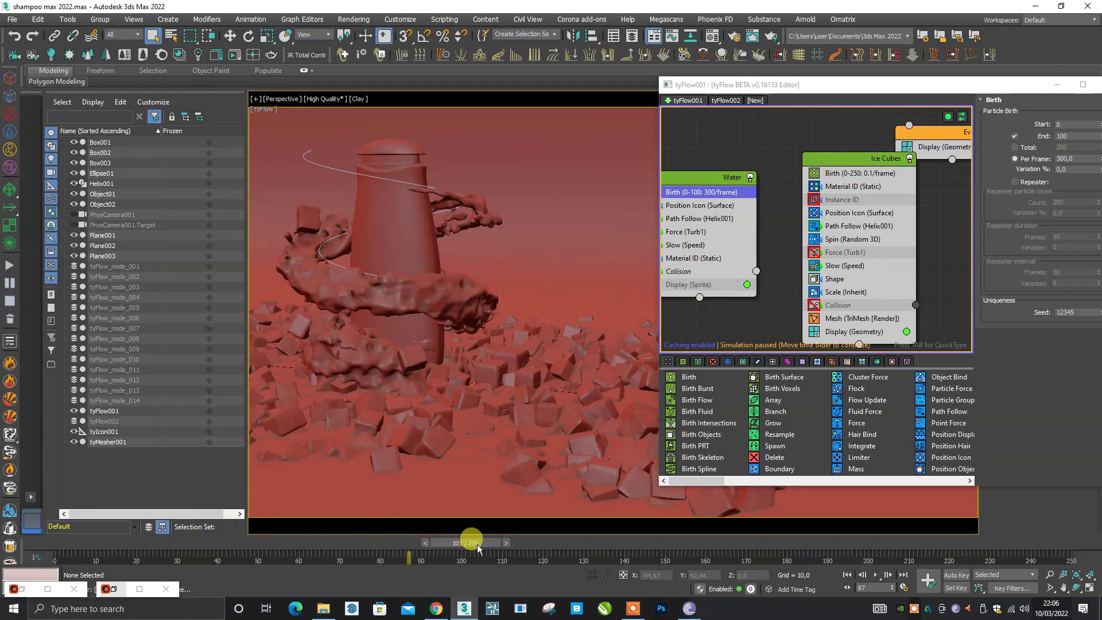
{"action": "left_click_drag", "start_coordinate": [453, 542], "coordinate": [512, 540]}
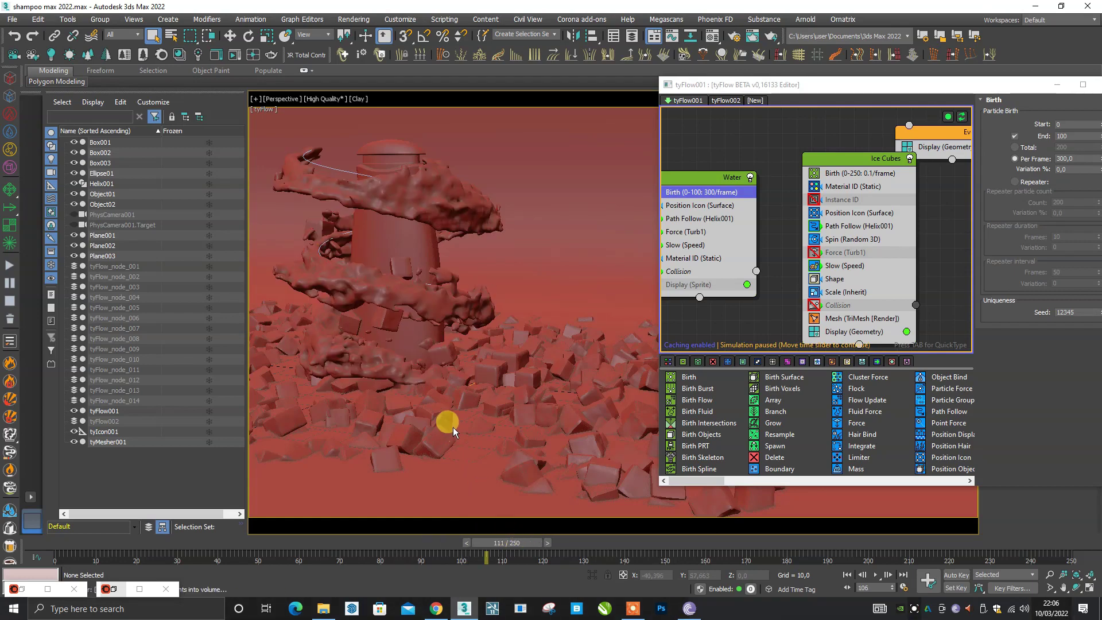
{"action": "middle_click_drag", "start_coordinate": [447, 415], "coordinate": [474, 435], "text": "alt"}
{"action": "scroll", "coordinate": [443, 381], "scroll_direction": "up", "scroll_amount": 3}
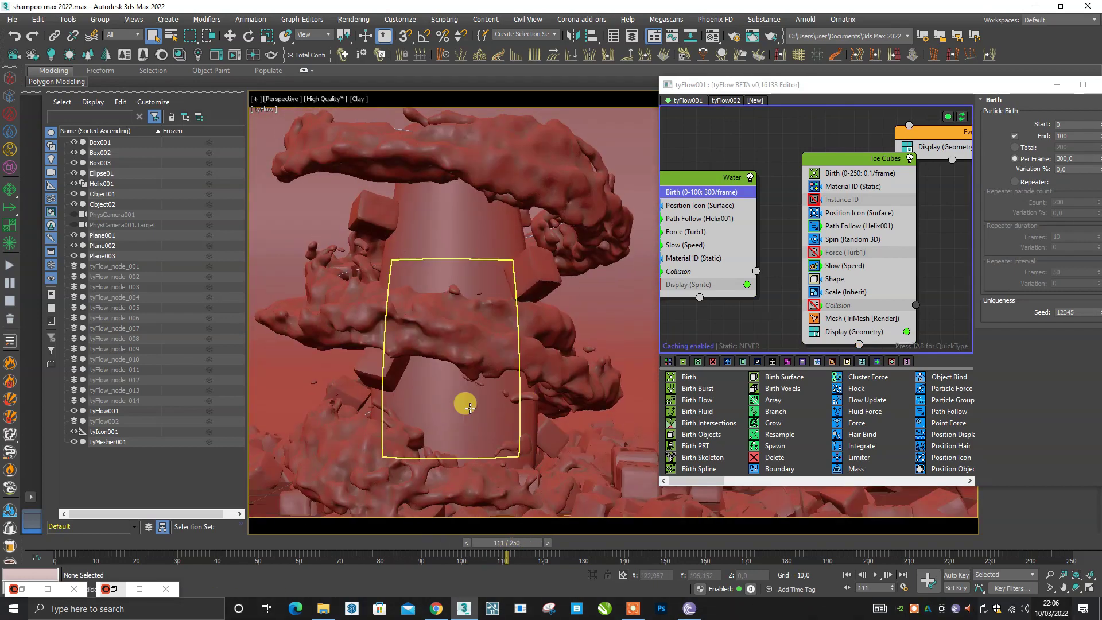
{"action": "scroll", "coordinate": [458, 399], "scroll_direction": "down", "scroll_amount": 3}
{"action": "left_click_drag", "start_coordinate": [507, 552], "coordinate": [568, 536]}
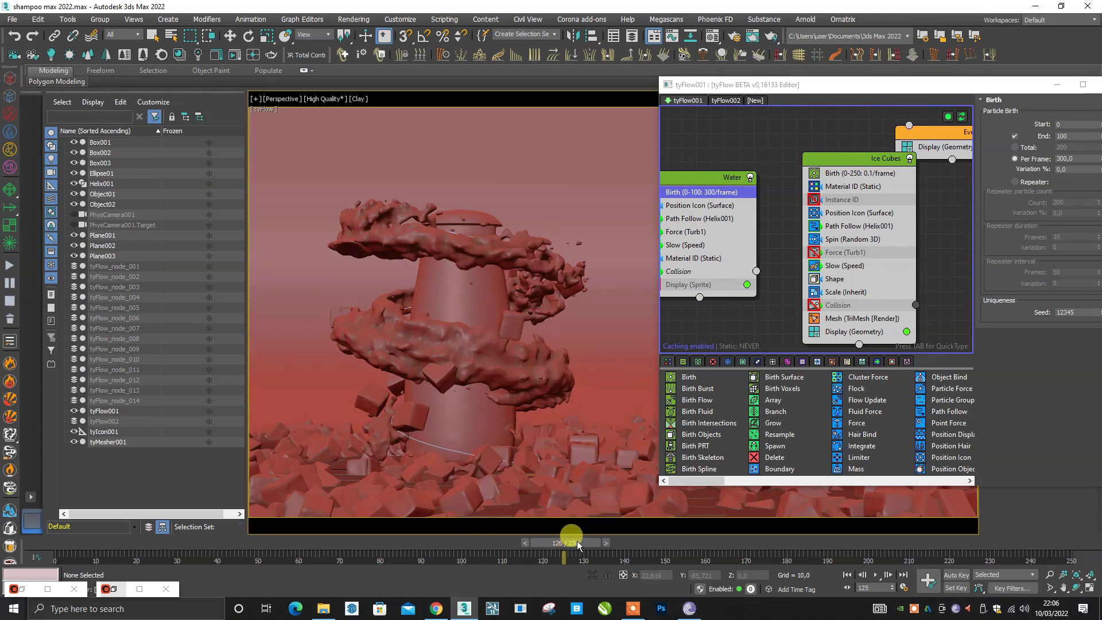
{"action": "left_click_drag", "start_coordinate": [493, 545], "coordinate": [100, 539]}
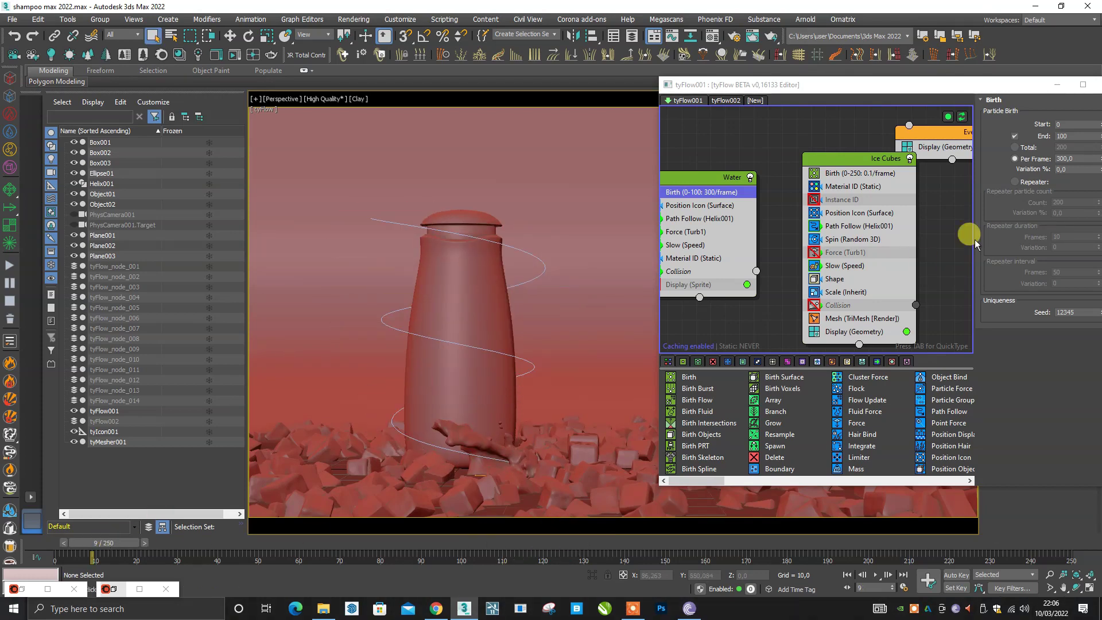
Change the Water Birth End frame to 50 and check around frame 22
{"action": "left_click_drag", "start_coordinate": [1071, 141], "coordinate": [1044, 140]}
{"action": "type", "text": "50"}
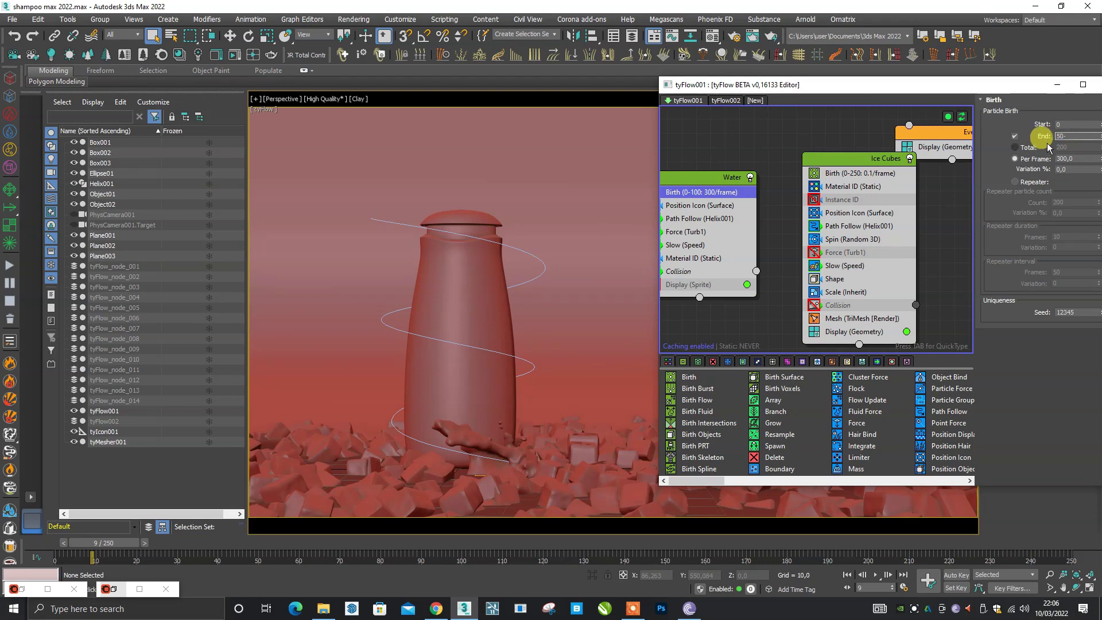
{"action": "left_click_drag", "start_coordinate": [1031, 83], "coordinate": [957, 76]}
{"action": "left_click", "coordinate": [993, 118]}
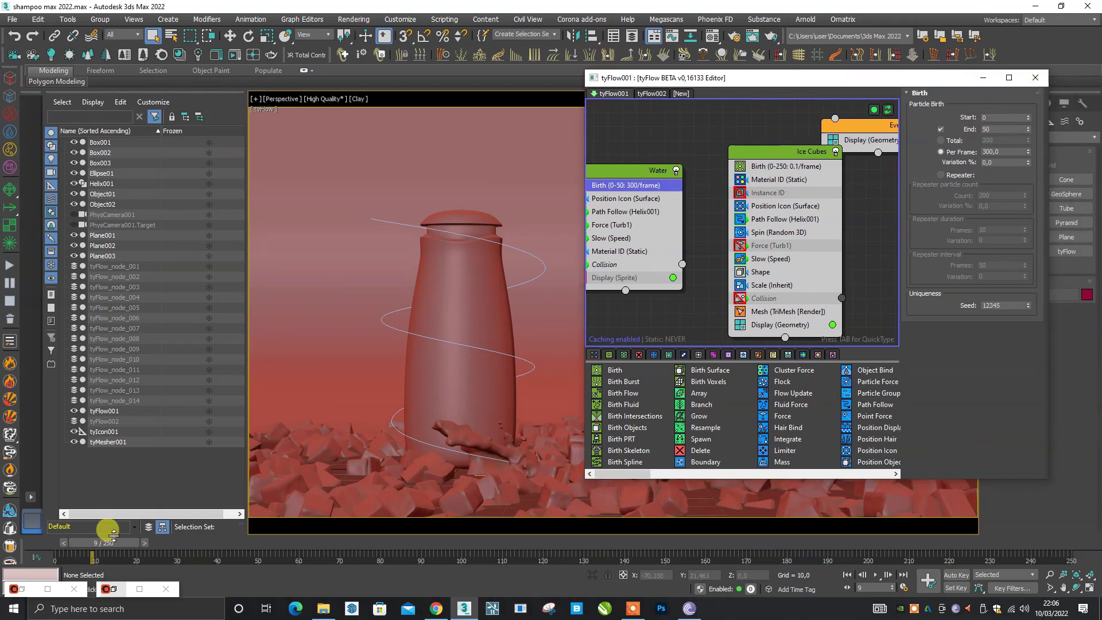
{"action": "mouse_move", "coordinate": [106, 542]}
{"action": "left_mouse_down"}
{"action": "mouse_move", "coordinate": [324, 527]}
{"action": "mouse_move", "coordinate": [499, 541]}
{"action": "left_mouse_up"}
Put away the tyFlow editor, show edged faces on the bottle, and rewind to frame 0
{"action": "left_click", "coordinate": [983, 77]}
{"action": "left_click_drag", "start_coordinate": [936, 118], "coordinate": [591, 404]}
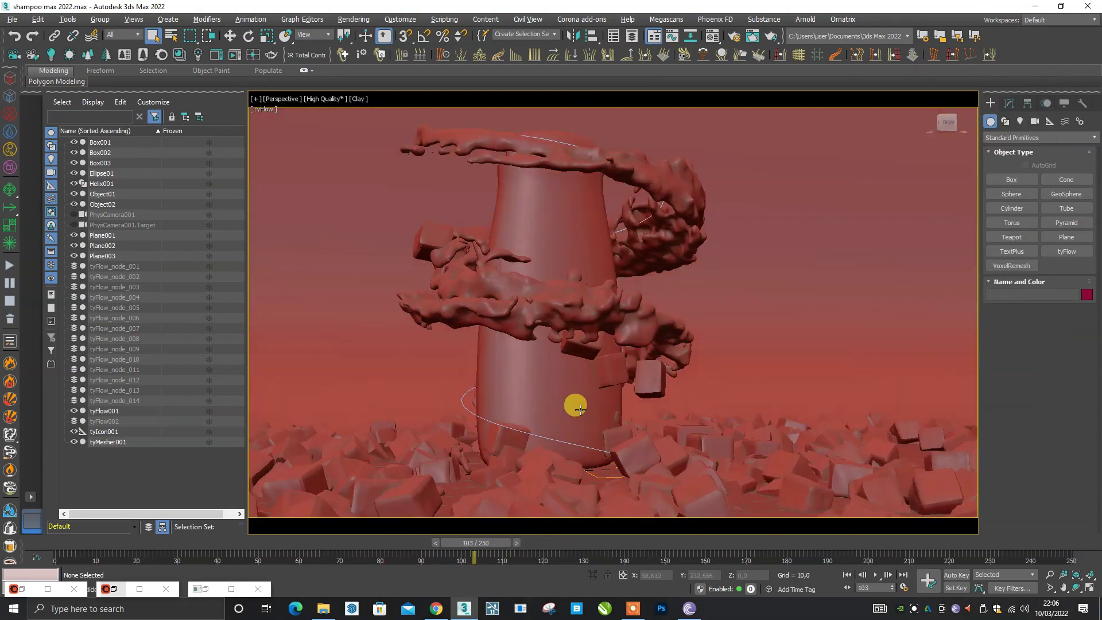
{"action": "left_click", "coordinate": [547, 400]}
{"action": "key", "text": "F4"}
{"action": "mouse_move", "coordinate": [589, 425]}
{"action": "middle_mouse_down", "text": "alt"}
{"action": "mouse_move", "coordinate": [570, 430]}
{"action": "mouse_move", "coordinate": [627, 419]}
{"action": "mouse_move", "coordinate": [569, 407]}
{"action": "middle_mouse_up", "text": "alt"}
{"action": "left_click_drag", "start_coordinate": [475, 543], "coordinate": [35, 542]}
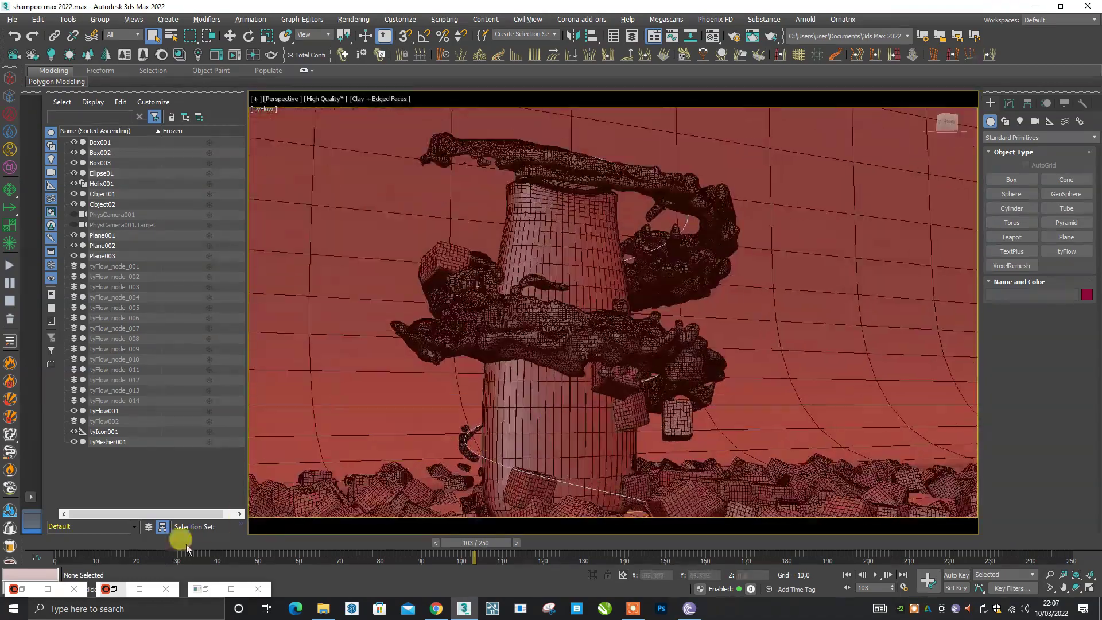
{"action": "left_click", "coordinate": [597, 323]}
Lower Helix001's Radius 1 and scrub ahead to preview the tighter splash
{"action": "key", "text": "ctrl+d"}
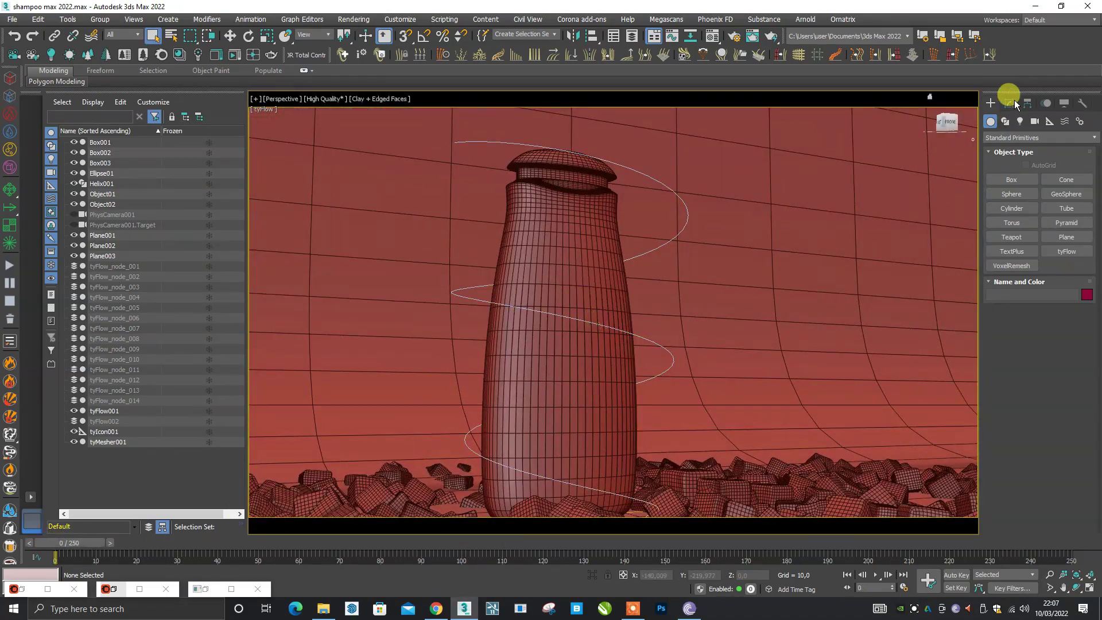
{"action": "left_click", "coordinate": [1008, 103]}
{"action": "left_click", "coordinate": [663, 341]}
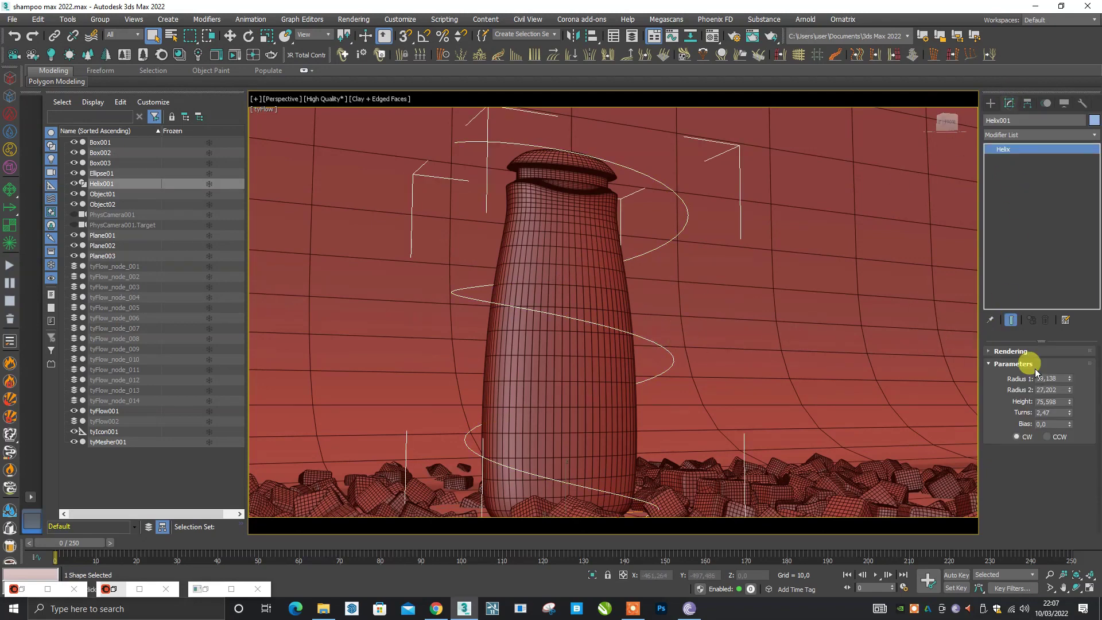
{"action": "left_click_drag", "start_coordinate": [1071, 390], "coordinate": [1071, 373]}
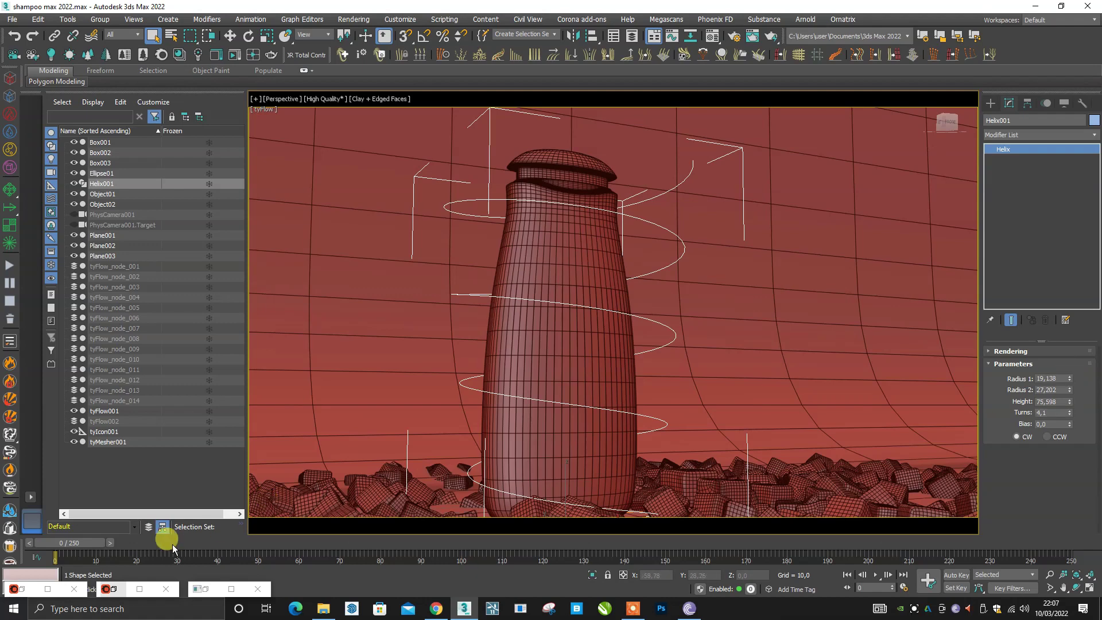
{"action": "left_click_drag", "start_coordinate": [119, 540], "coordinate": [335, 513]}
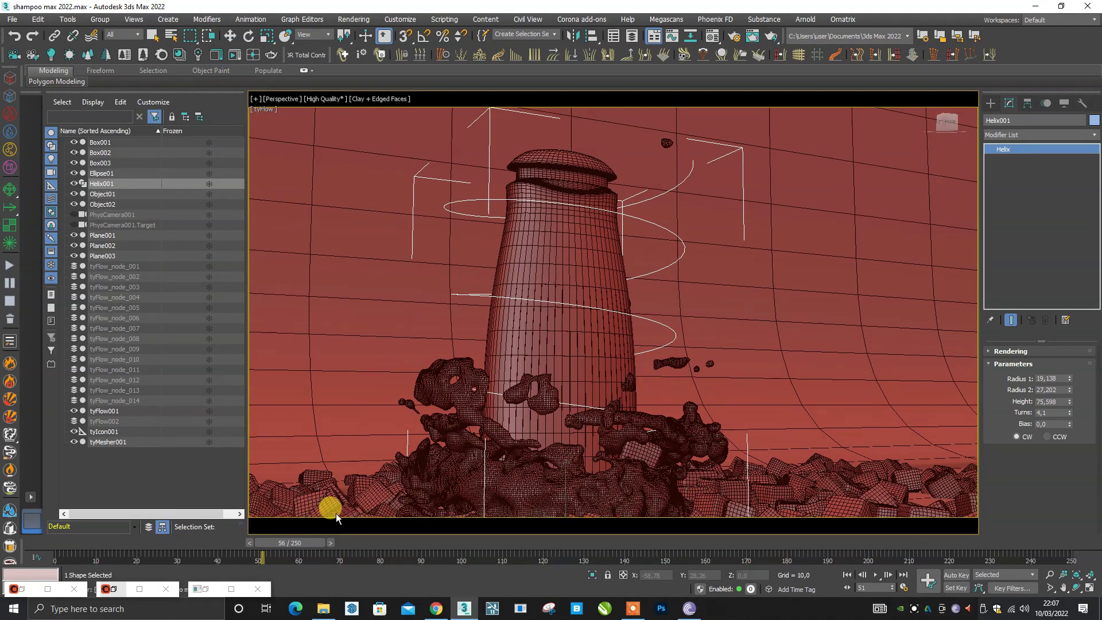
{"action": "scroll", "coordinate": [546, 369], "scroll_direction": "down", "scroll_amount": 3}
{"action": "mouse_move", "coordinate": [651, 423]}
{"action": "middle_mouse_down", "text": "alt"}
{"action": "mouse_move", "coordinate": [561, 450]}
{"action": "mouse_move", "coordinate": [630, 377]}
{"action": "mouse_move", "coordinate": [499, 511]}
{"action": "middle_mouse_up", "text": "alt"}
{"action": "scroll", "coordinate": [592, 454], "scroll_direction": "up", "scroll_amount": 5}
Set the helix Turns to 2.73 and preview the splash from the camera view
{"action": "key", "text": "F4"}
{"action": "mouse_move", "coordinate": [310, 542]}
{"action": "left_mouse_down"}
{"action": "mouse_move", "coordinate": [353, 545]}
{"action": "mouse_move", "coordinate": [44, 542]}
{"action": "left_mouse_up"}
{"action": "key", "text": "comma"}
{"action": "scroll", "coordinate": [648, 366], "scroll_direction": "down", "scroll_amount": 3}
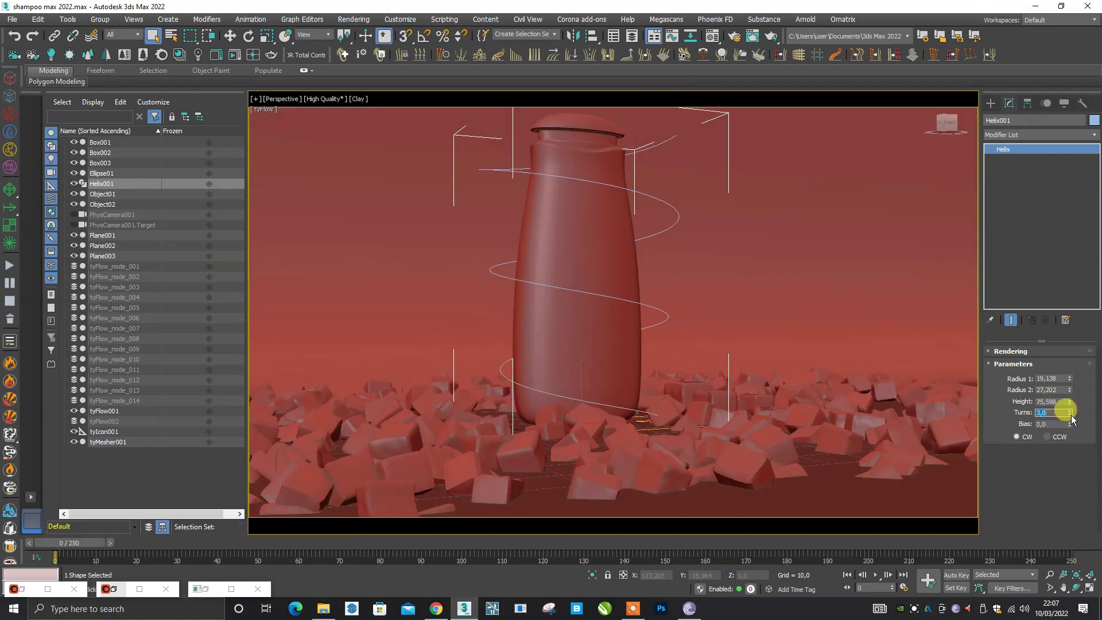
{"action": "left_click_drag", "start_coordinate": [1069, 412], "coordinate": [1070, 417]}
{"action": "key", "text": "c"}
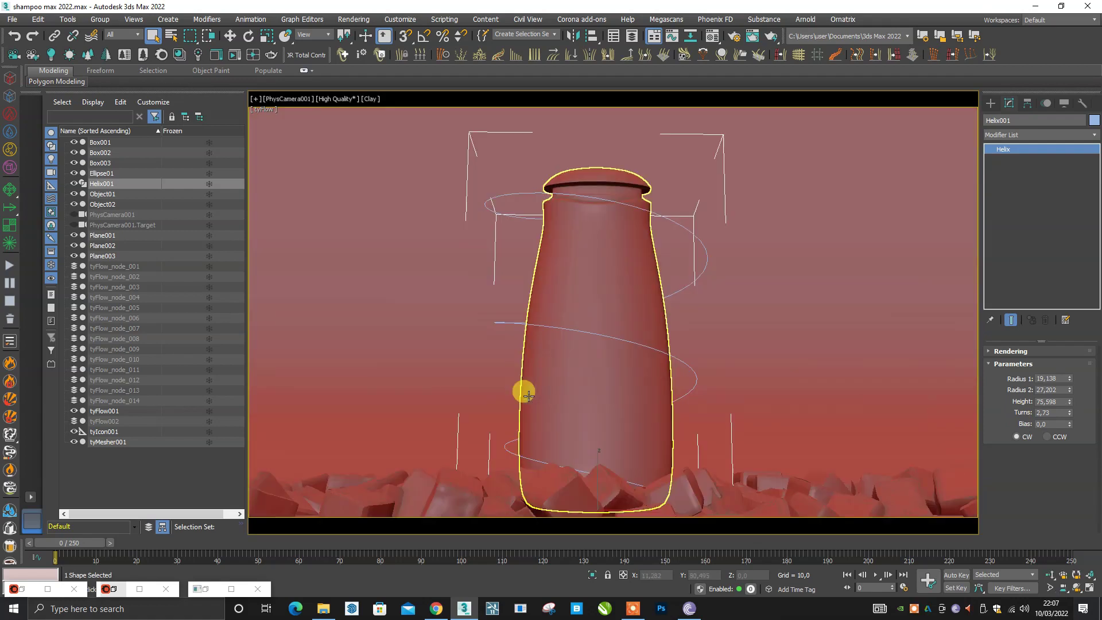
{"action": "mouse_move", "coordinate": [236, 552]}
{"action": "left_mouse_down"}
{"action": "mouse_move", "coordinate": [484, 527]}
{"action": "mouse_move", "coordinate": [519, 512]}
{"action": "mouse_move", "coordinate": [528, 521]}
{"action": "left_mouse_up"}
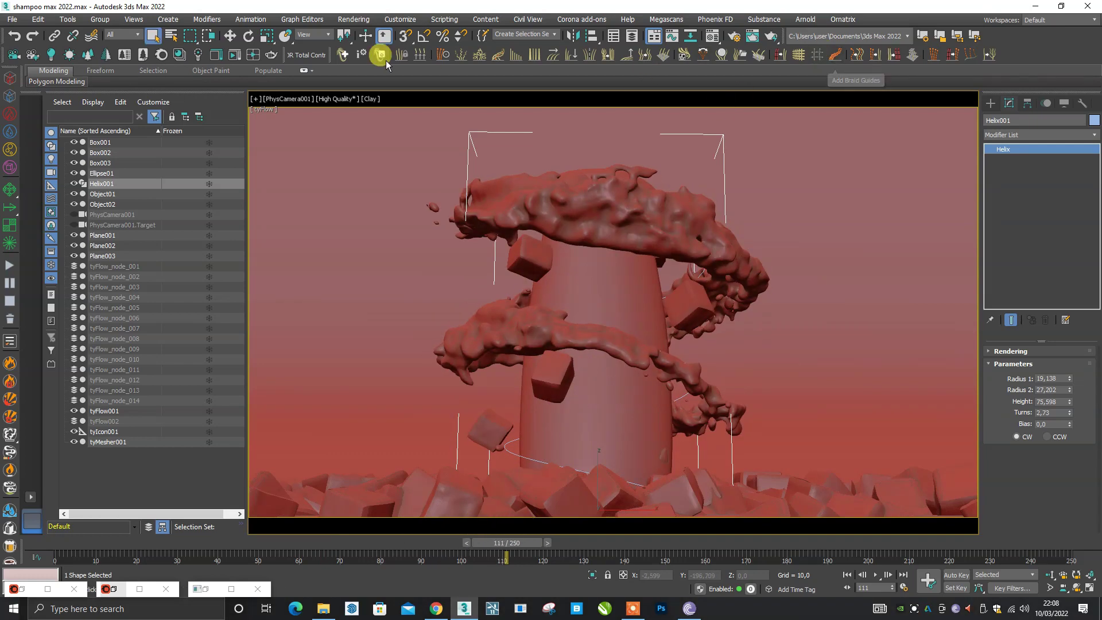
Start a Corona production render of frame 111 and reposition and enlarge the VFB
{"action": "left_click", "coordinate": [771, 37]}
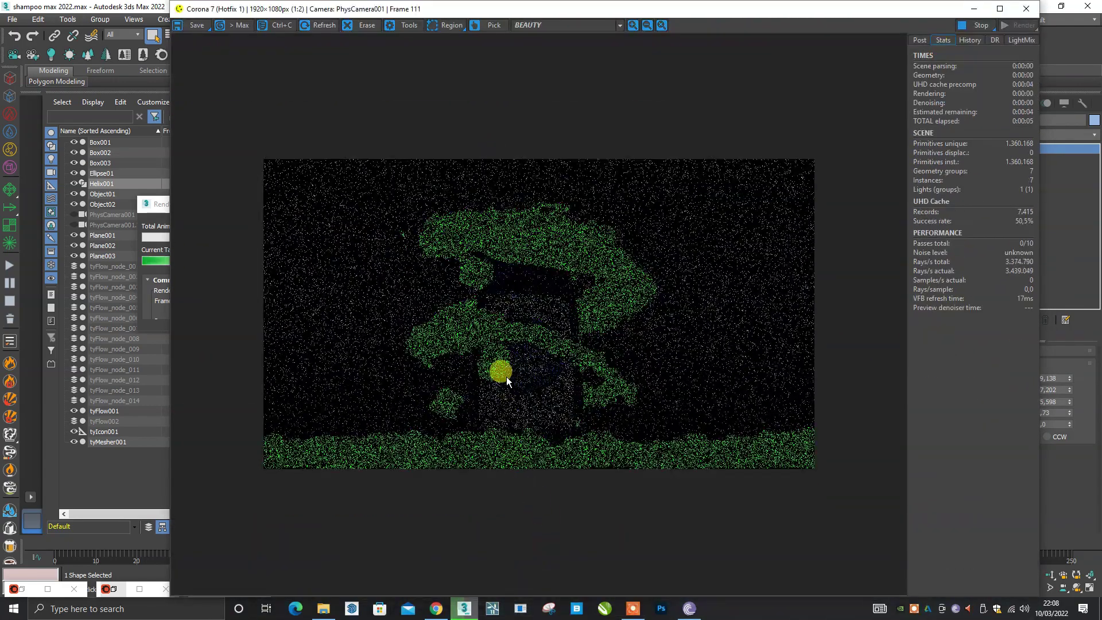
{"action": "mouse_move", "coordinate": [709, 75]}
{"action": "left_mouse_down"}
{"action": "mouse_move", "coordinate": [776, 9]}
{"action": "mouse_move", "coordinate": [670, 62]}
{"action": "left_mouse_up"}
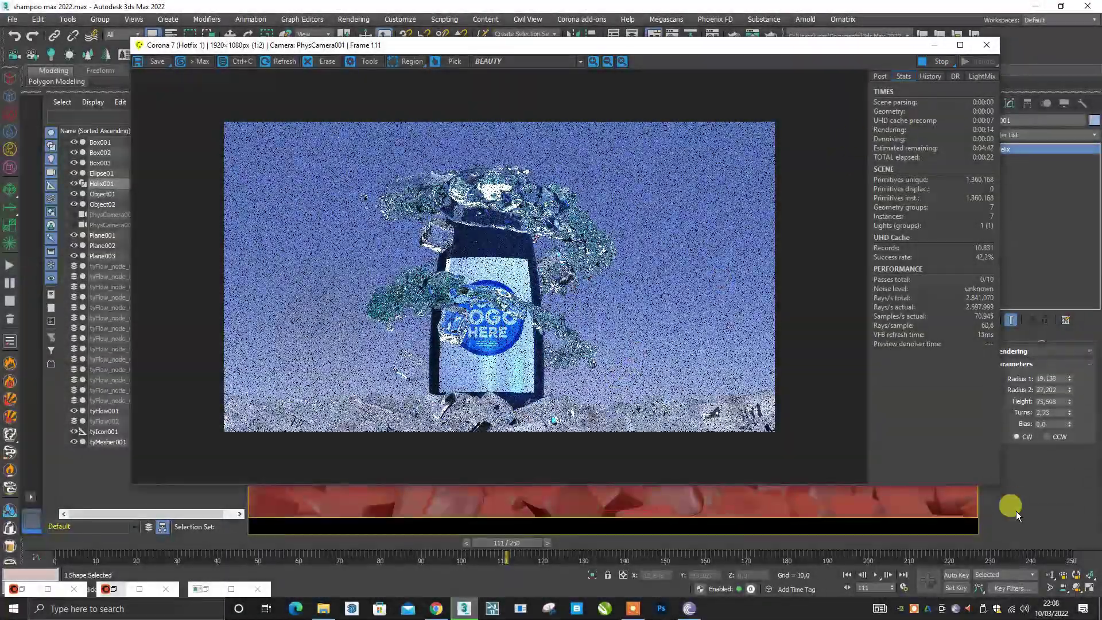
{"action": "left_click_drag", "start_coordinate": [998, 483], "coordinate": [1059, 611]}
{"action": "scroll", "coordinate": [568, 471], "scroll_direction": "up", "scroll_amount": 1}
{"action": "scroll", "coordinate": [567, 471], "scroll_direction": "down", "scroll_amount": 1}
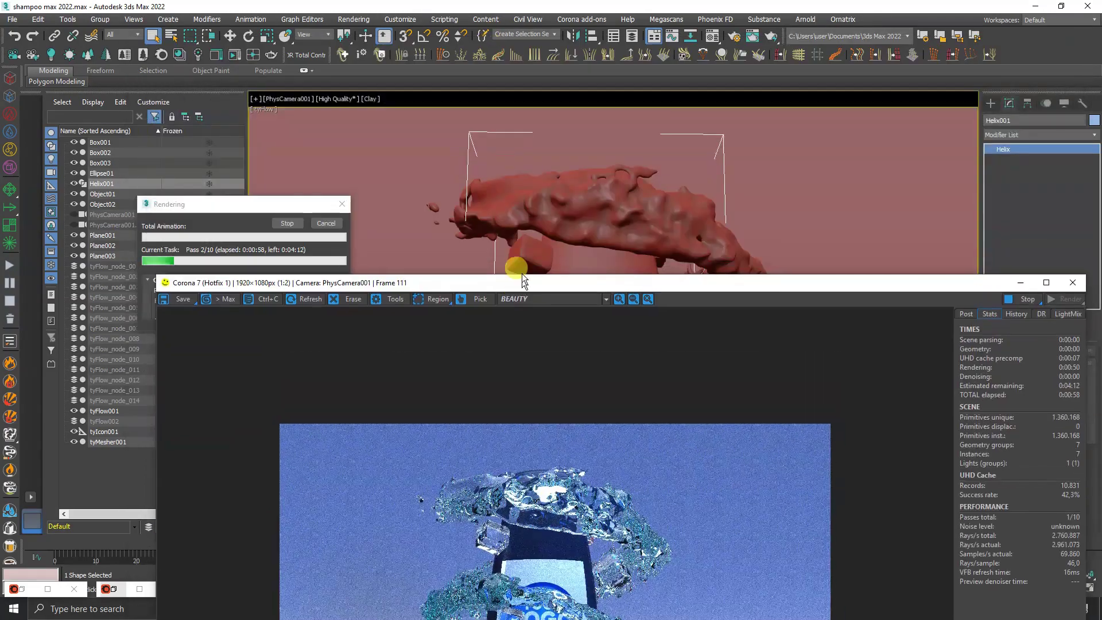
{"action": "left_click_drag", "start_coordinate": [494, 44], "coordinate": [549, 107]}
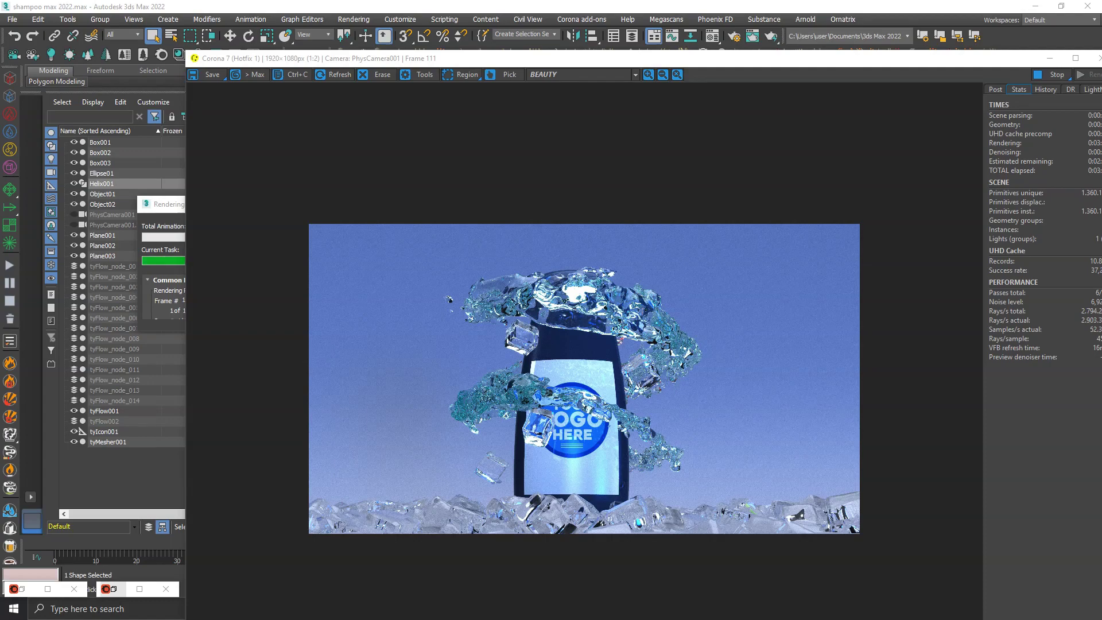
Maximize the VFB to inspect the icy splash render, then stop it and close the window
{"action": "double_click", "coordinate": [699, 67]}
{"action": "scroll", "coordinate": [501, 400], "scroll_direction": "up", "scroll_amount": 1}
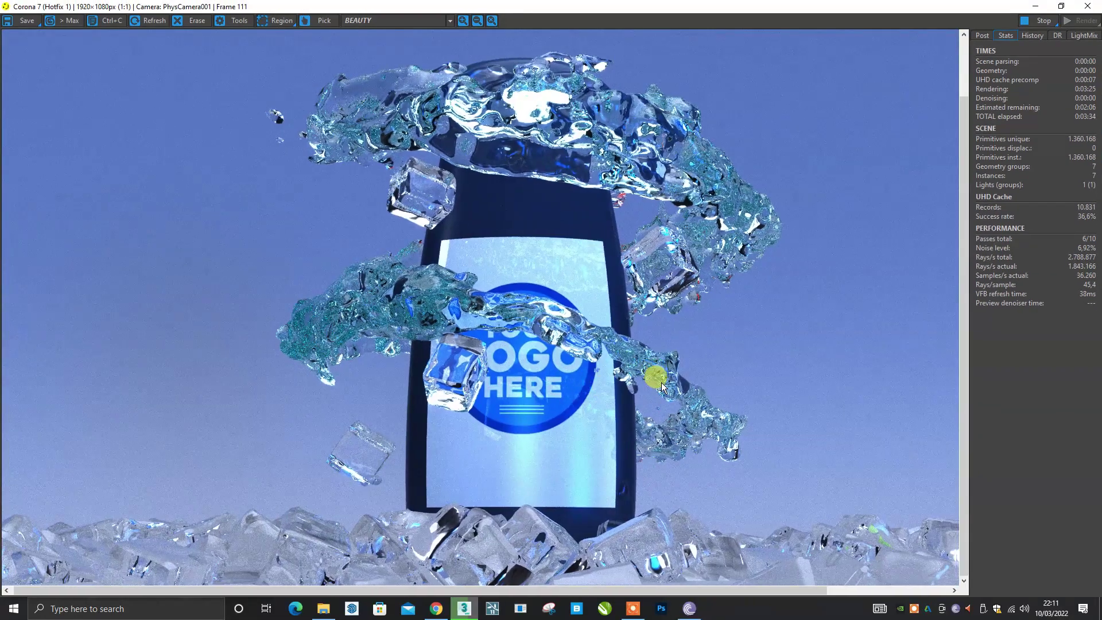
{"action": "left_click_drag", "start_coordinate": [582, 389], "coordinate": [565, 394]}
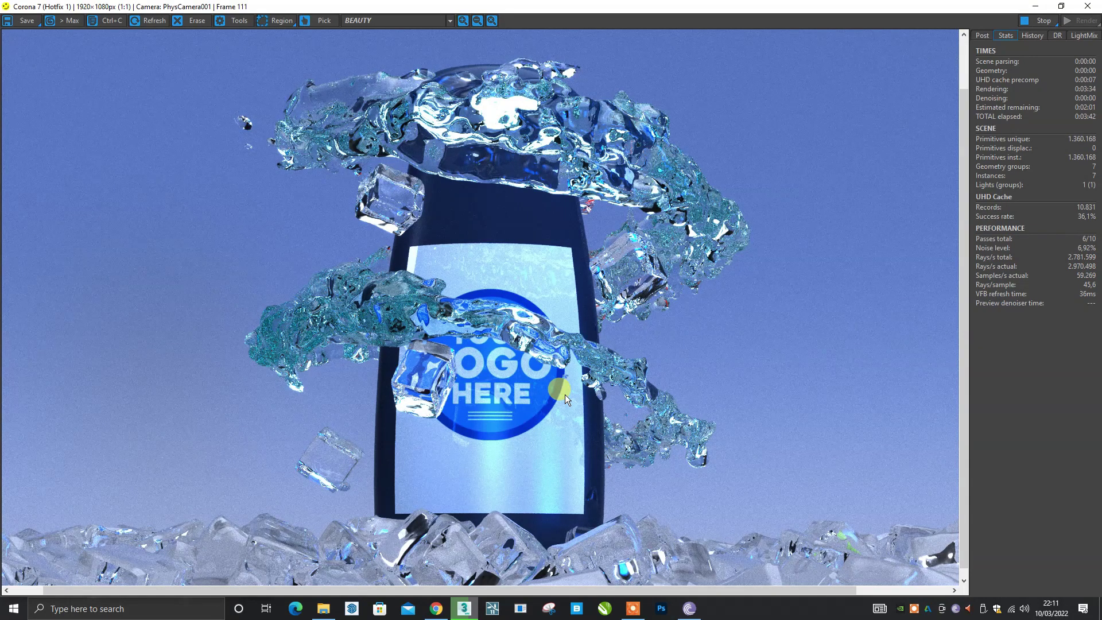
{"action": "left_click", "coordinate": [1050, 24]}
{"action": "left_click", "coordinate": [1087, 5]}
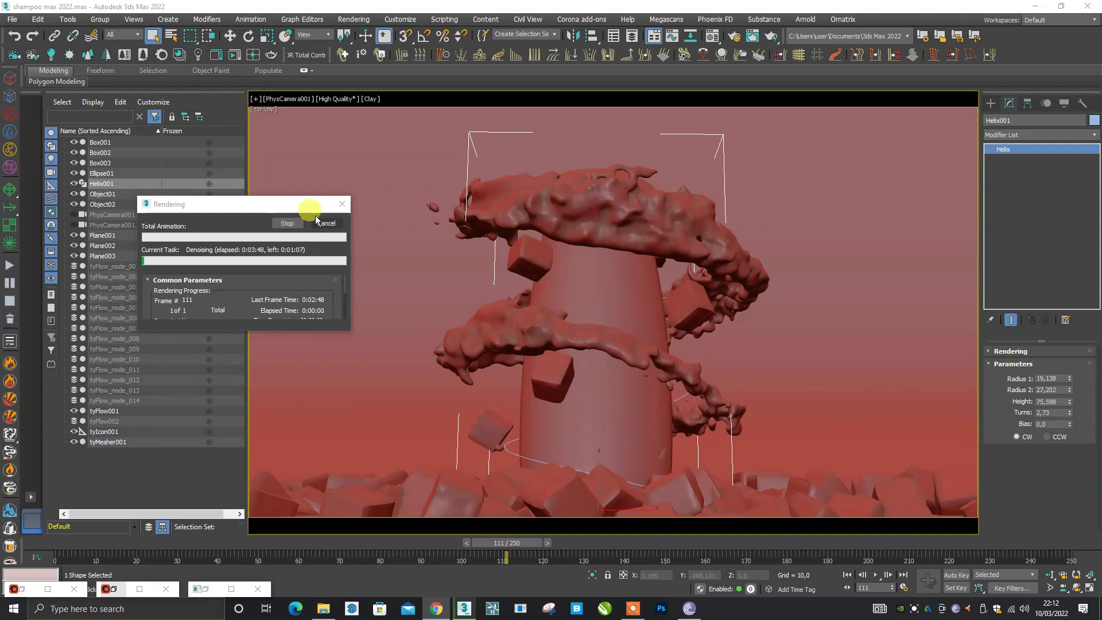
Close the Rendering dialog and view the splash around the bottle in Perspective with nothing selected
{"action": "left_click", "coordinate": [340, 205]}
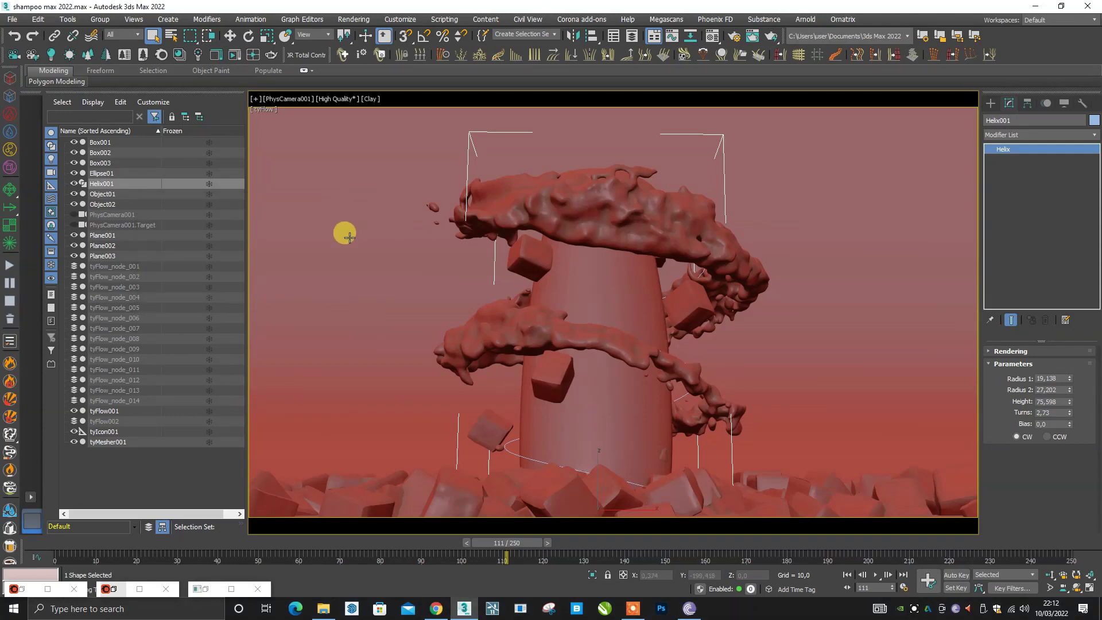
{"action": "left_click", "coordinate": [671, 434]}
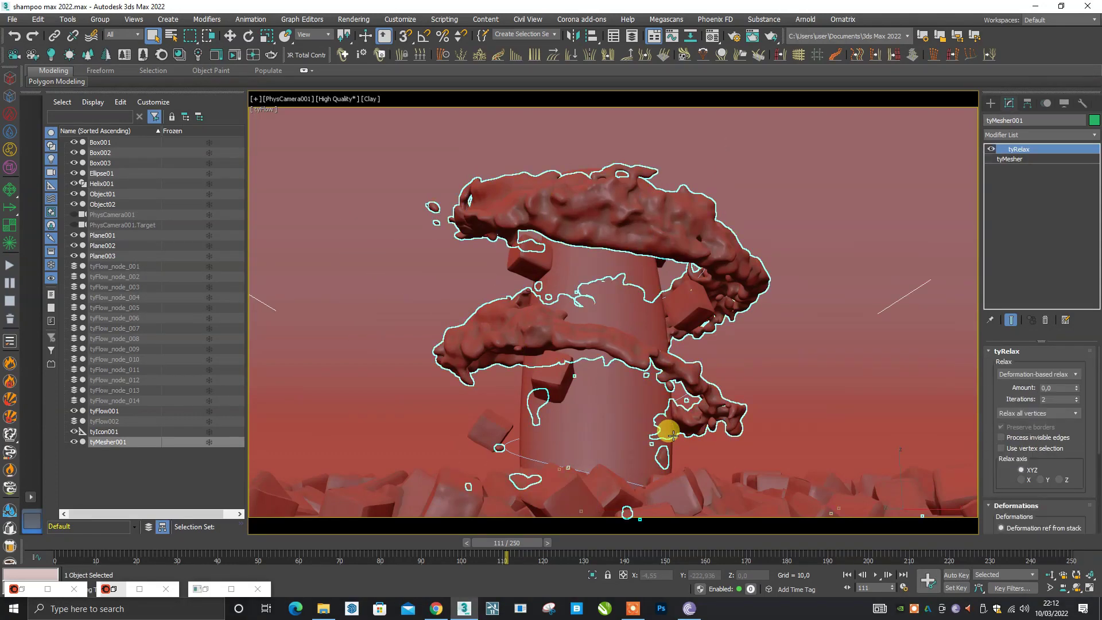
{"action": "key", "text": "p"}
{"action": "scroll", "coordinate": [632, 431], "scroll_direction": "down", "scroll_amount": 3}
{"action": "mouse_move", "coordinate": [635, 436]}
{"action": "middle_mouse_down", "text": "alt"}
{"action": "mouse_move", "coordinate": [627, 472]}
{"action": "mouse_move", "coordinate": [537, 450]}
{"action": "mouse_move", "coordinate": [577, 438]}
{"action": "middle_mouse_up", "text": "alt"}
{"action": "scroll", "coordinate": [607, 486], "scroll_direction": "up", "scroll_amount": 3}
{"action": "left_click", "coordinate": [384, 292]}
{"action": "scroll", "coordinate": [549, 461], "scroll_direction": "up", "scroll_amount": 2}
{"action": "scroll", "coordinate": [540, 450], "scroll_direction": "up", "scroll_amount": 3}
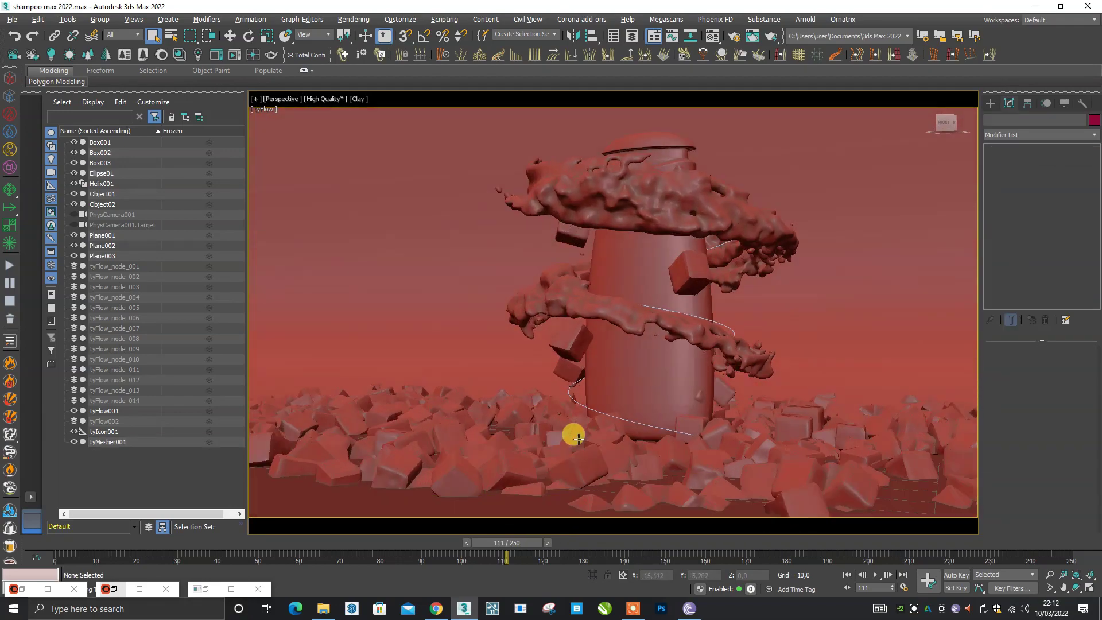